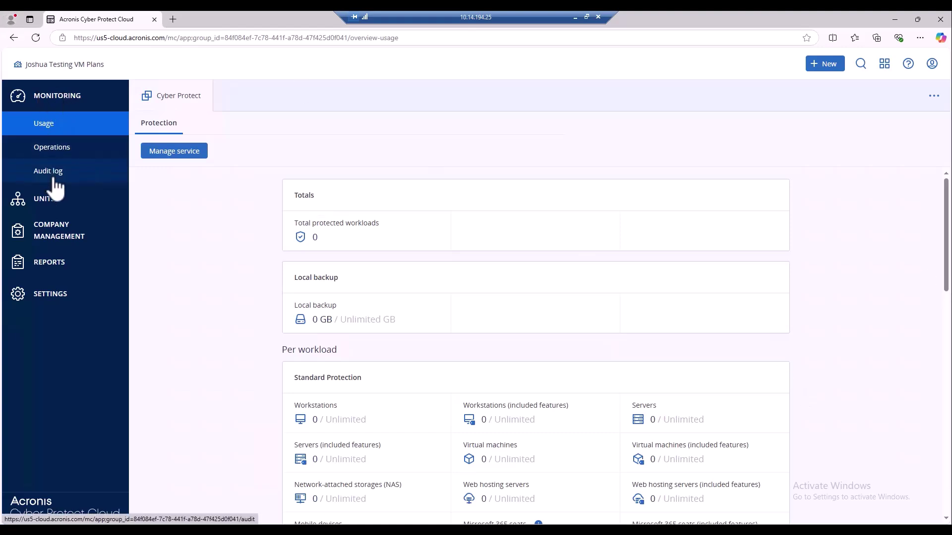
Open the Cyber Protect console from the customer's Usage page via Manage service
left_click(180, 163)
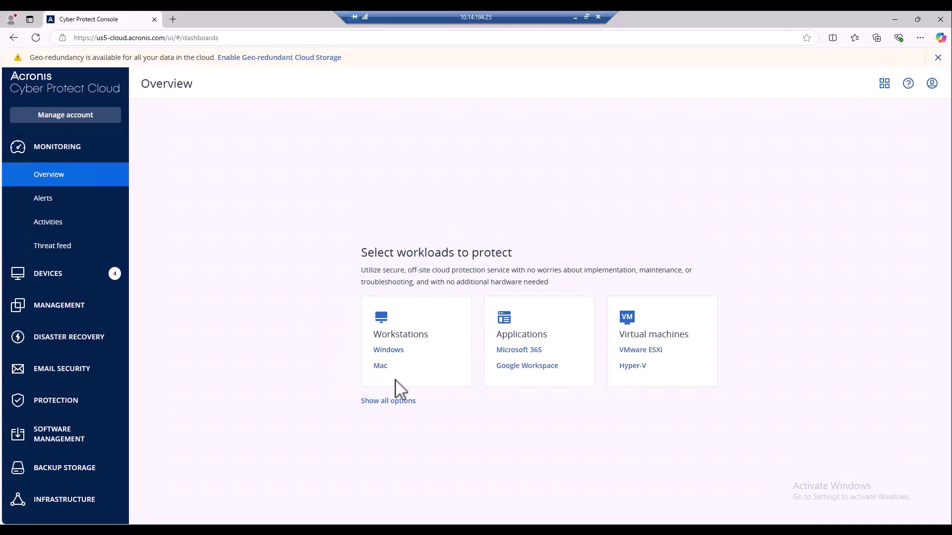
Open Add devices and browse the Windows, Mac, Linux, mobile and virtualization host options
left_click(379, 402)
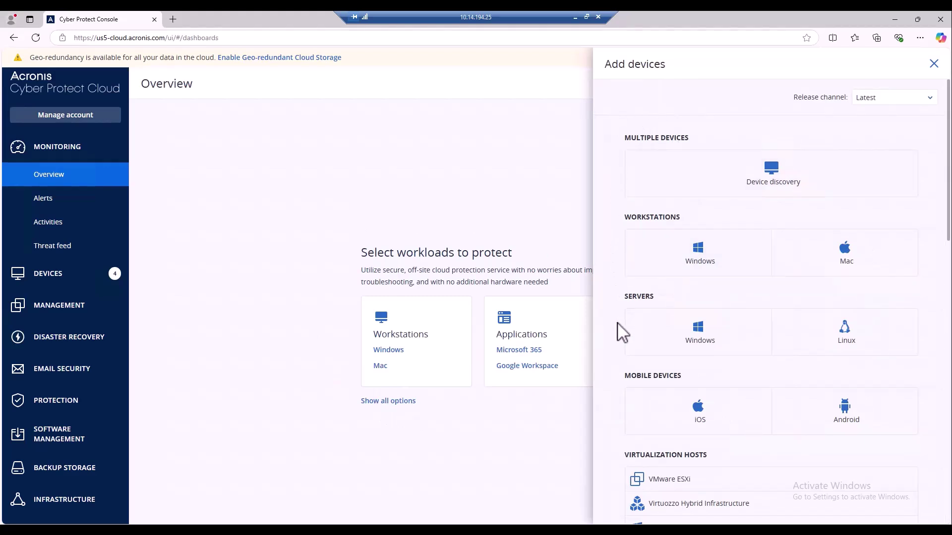
scroll(622, 330, "down", 3)
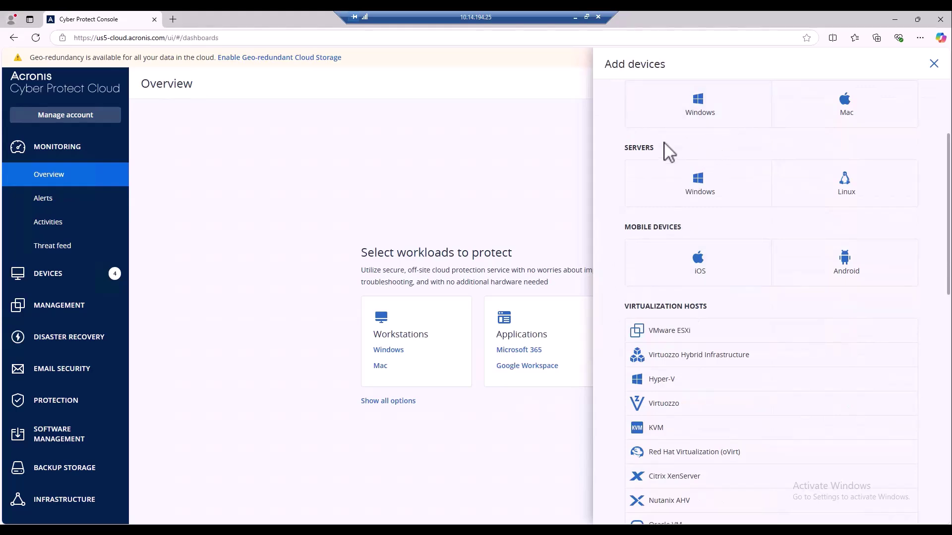
scroll(621, 283, "down", 2)
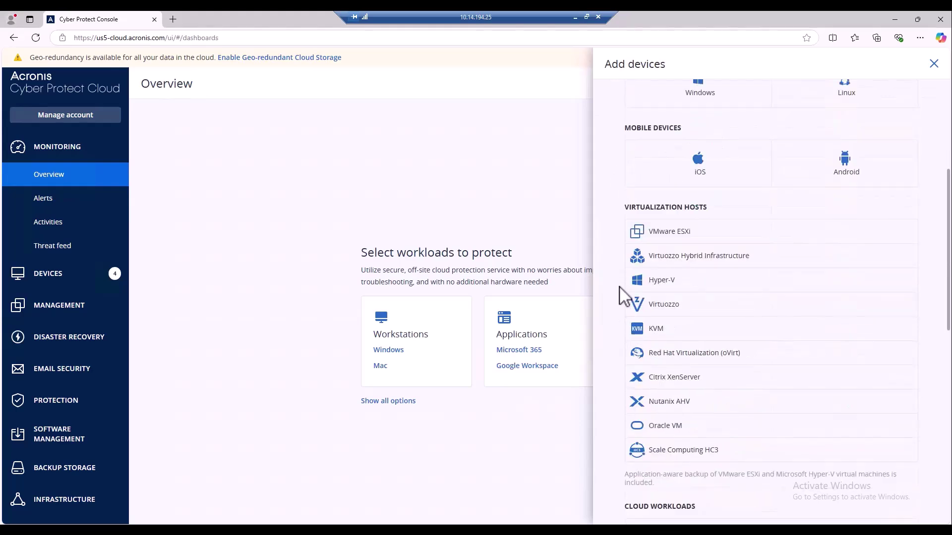
scroll(620, 287, "down", 5)
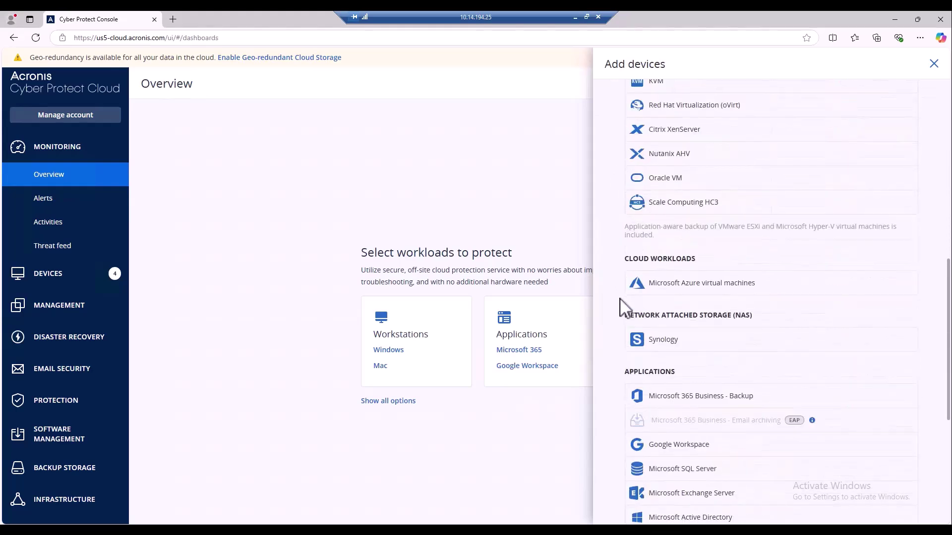
scroll(623, 309, "down", 1)
scroll(623, 308, "down", 1)
scroll(624, 308, "up", 8)
scroll(624, 308, "up", 4)
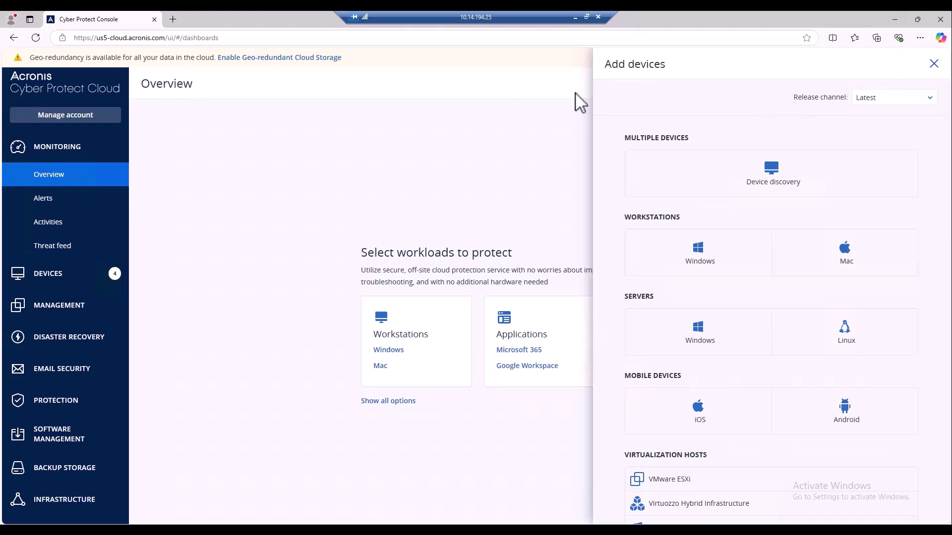
left_click(896, 19)
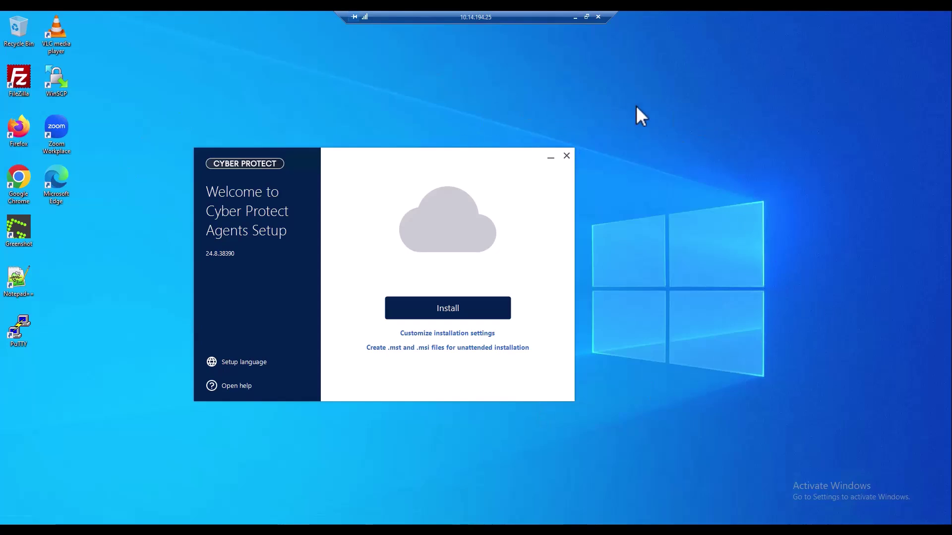
left_click_drag(446, 162, 495, 124)
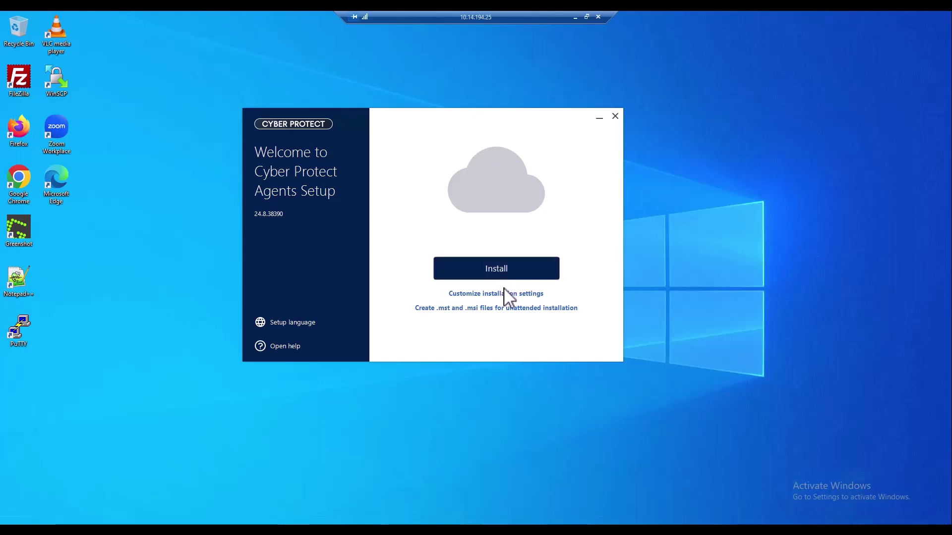
left_click(469, 294)
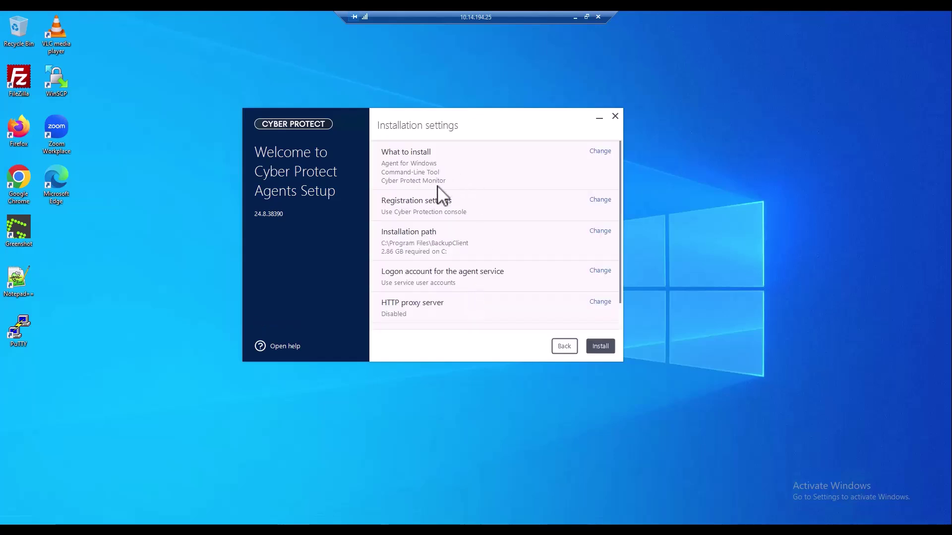
scroll(484, 272, "down", 1)
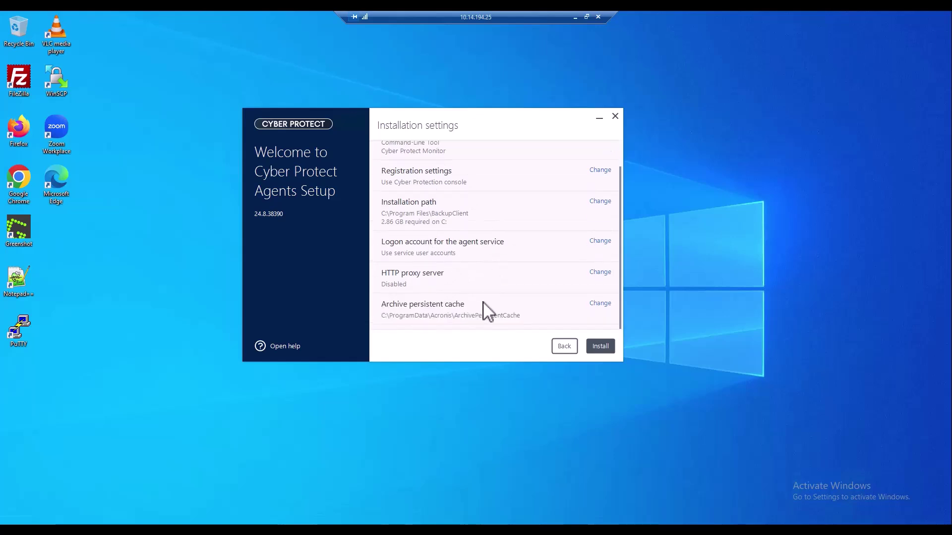
scroll(485, 287, "up", 1)
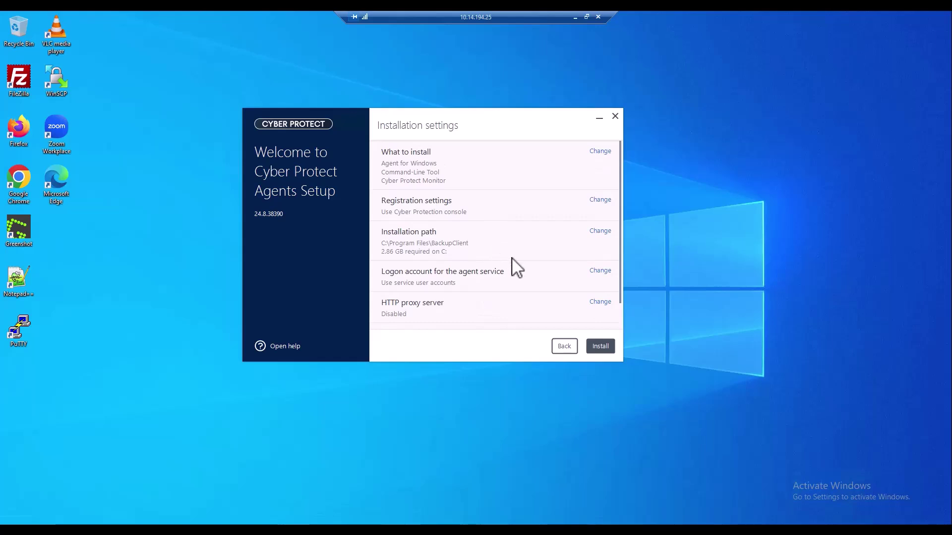
left_click(563, 347)
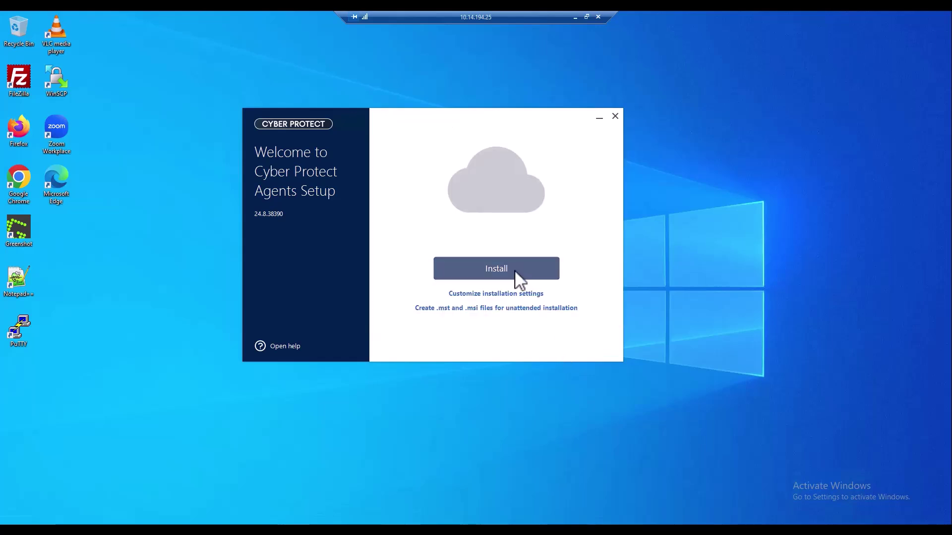
Start the agent install with default settings, then return to the console's Registration via code option
left_click(514, 269)
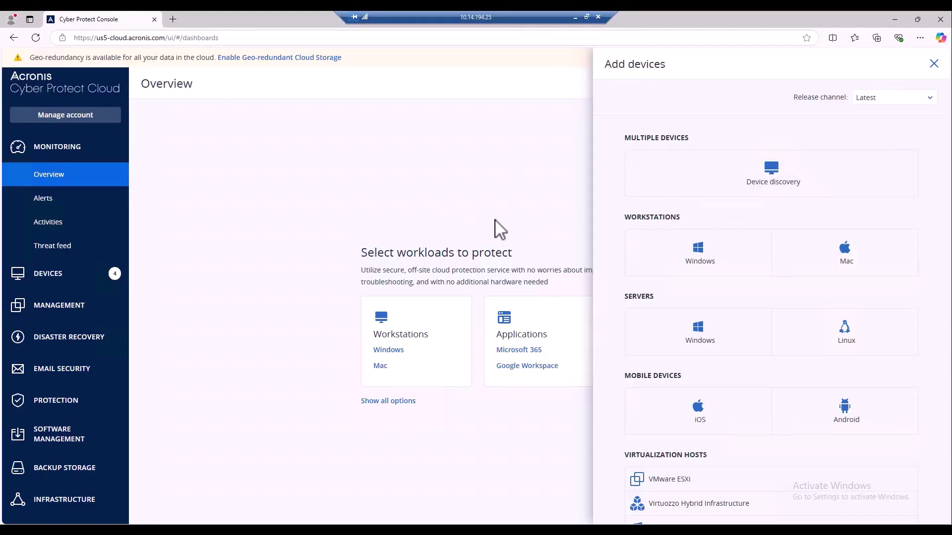
left_click(899, 18)
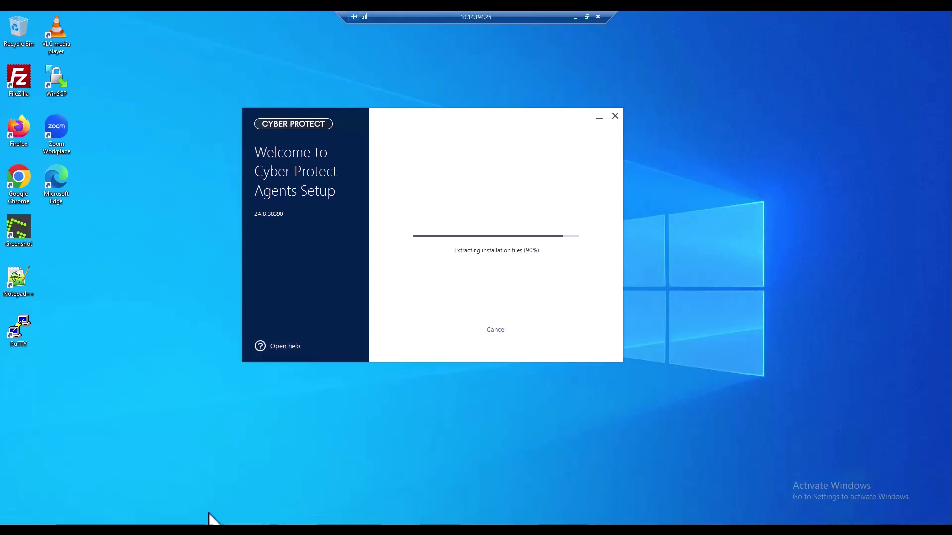
mouse_move(204, 523)
left_click(203, 491)
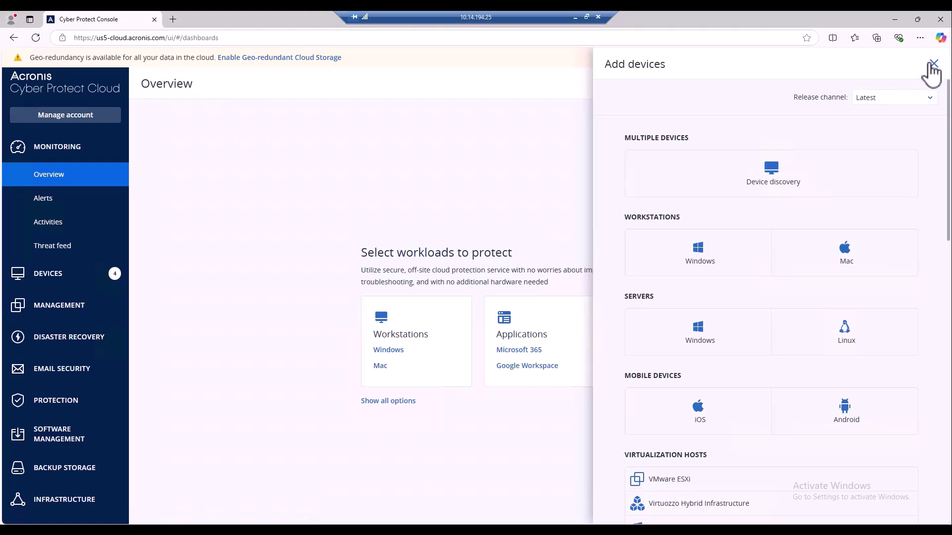
scroll(704, 307, "down", 7)
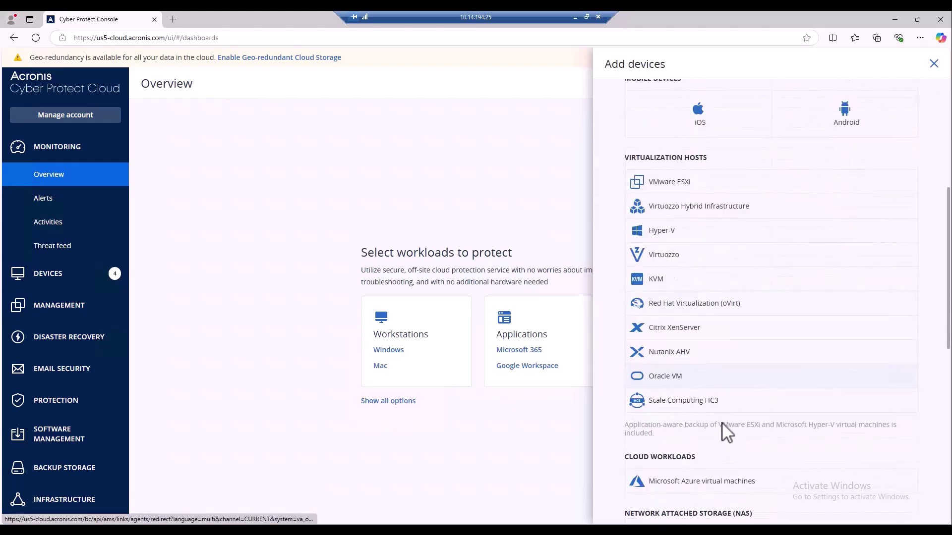
scroll(725, 437, "down", 9)
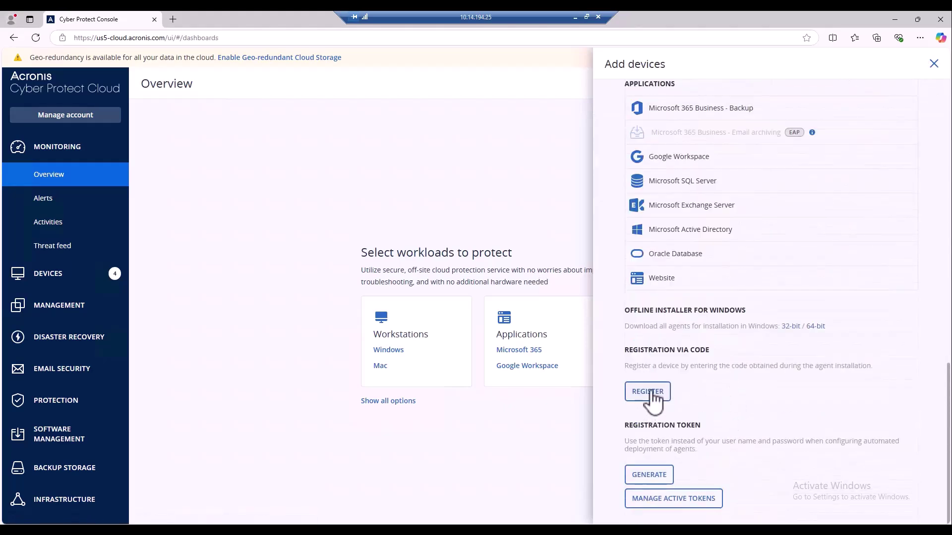
Open the Register workload form under Registration via code
left_click(655, 391)
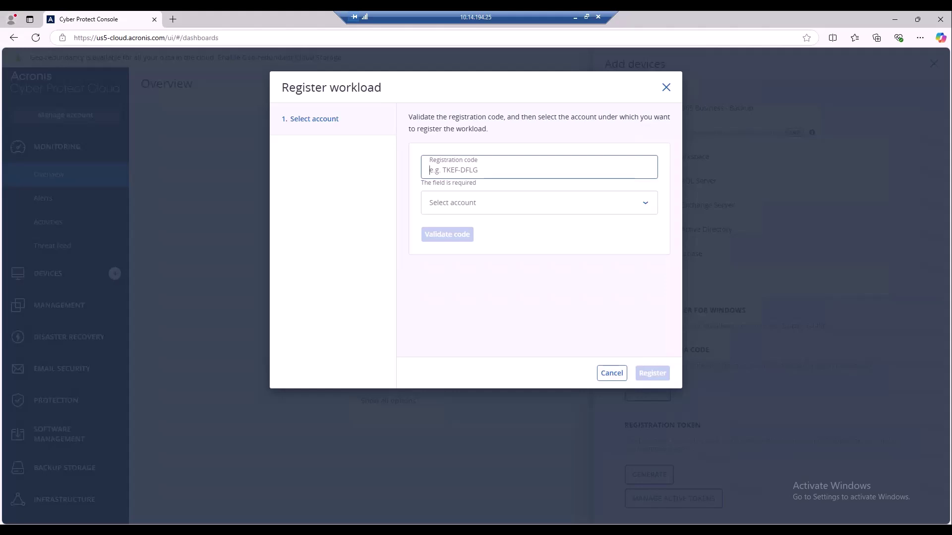
Show the installer's registration info and copy the registration code
left_click(300, 491)
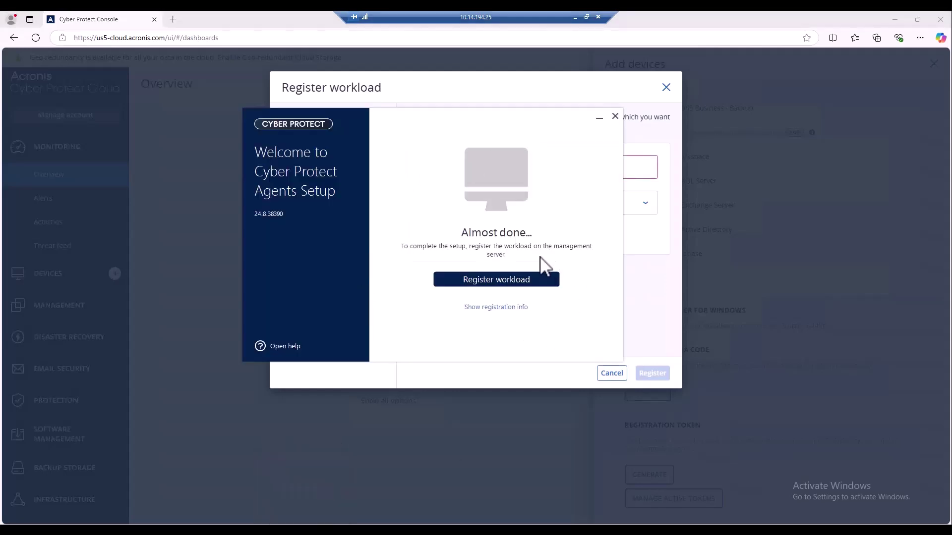
left_click(500, 284)
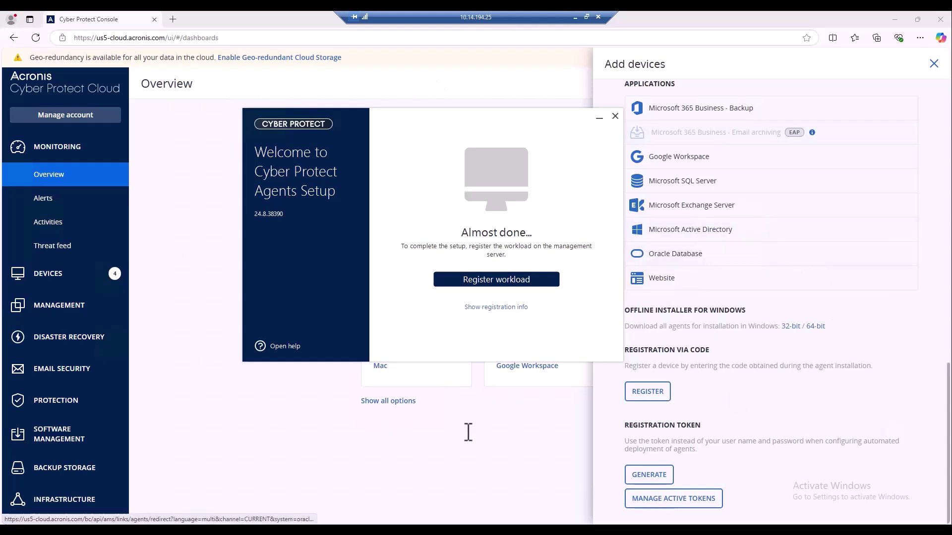
left_click(420, 453)
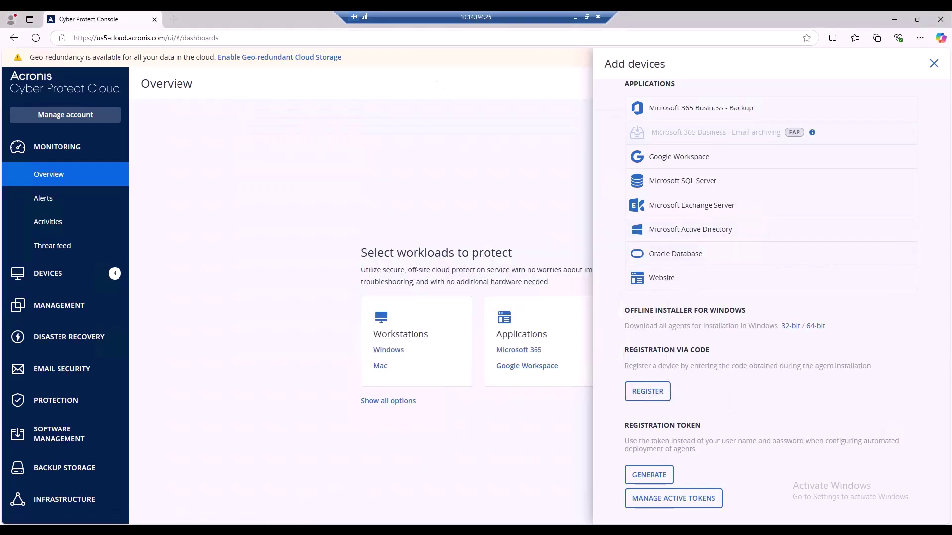
left_click(302, 484)
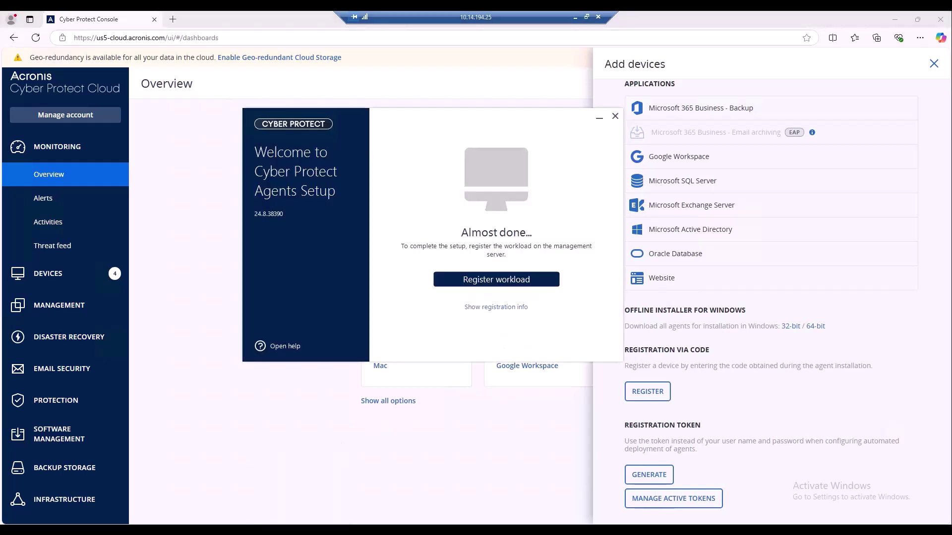
left_click(493, 308)
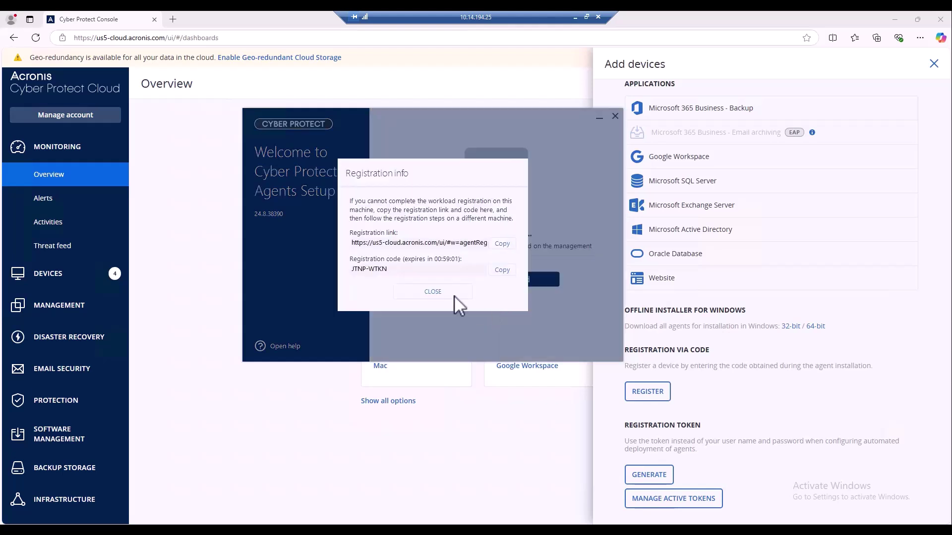
left_click_drag(389, 271, 353, 280)
left_click(502, 271)
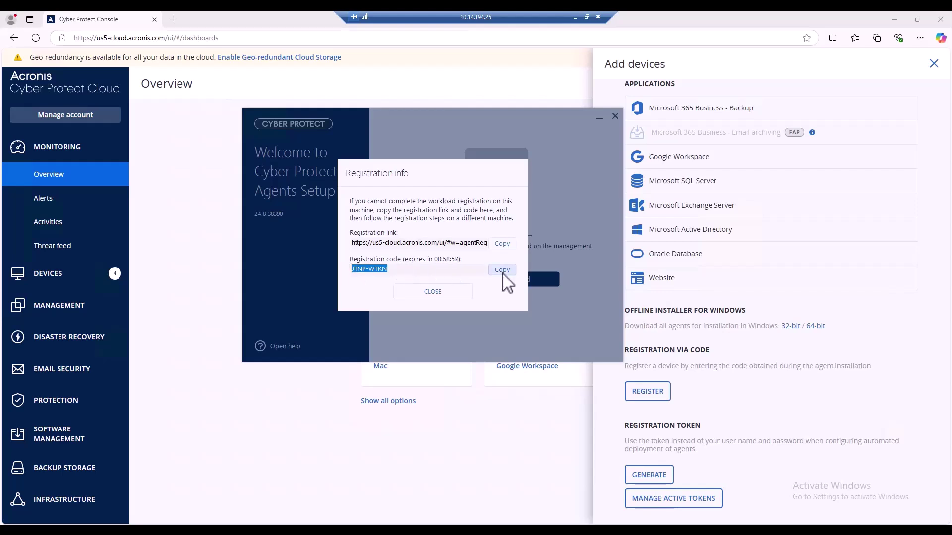
Reopen the console's Register workload form and list the available customer accounts
left_click(718, 389)
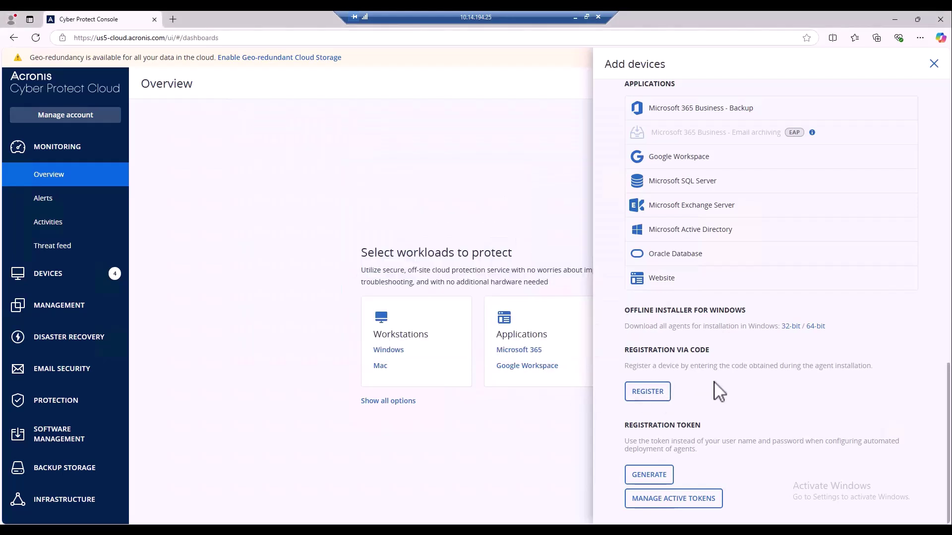
left_click(650, 391)
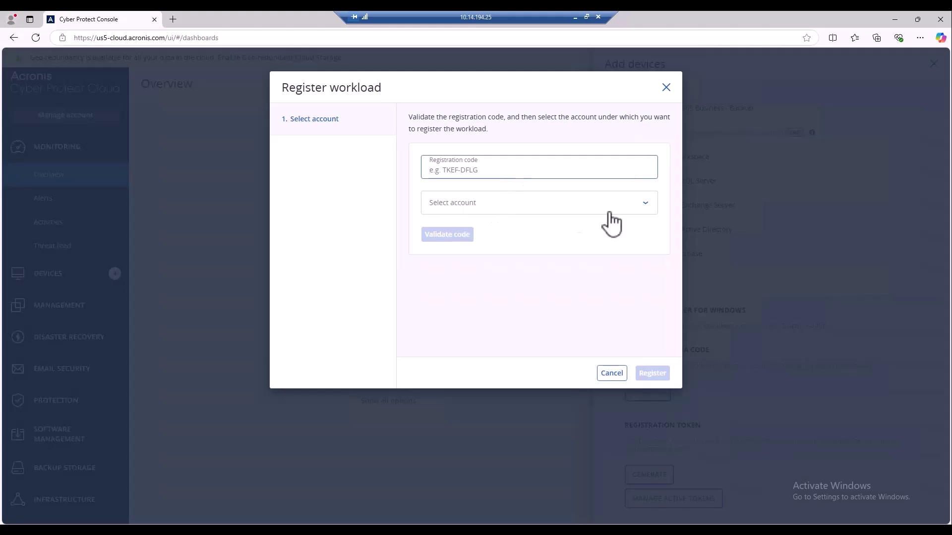
left_click(641, 209)
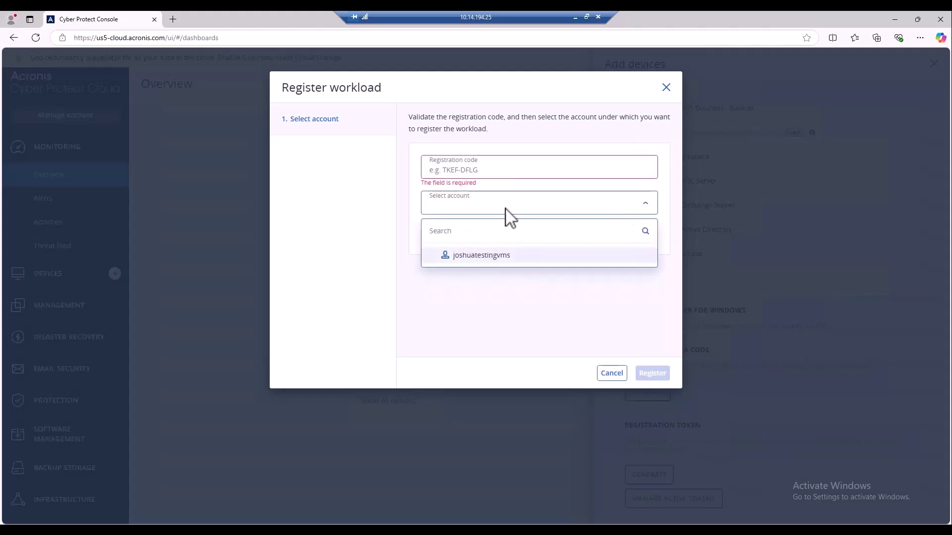
Cancel the web Register workload dialog and close the installer's Registration info window
left_click(488, 169)
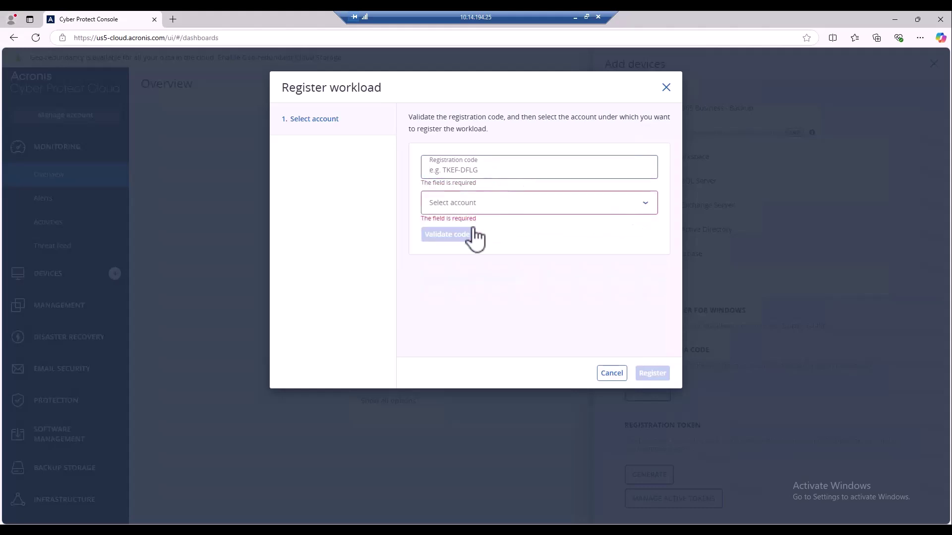
left_click(612, 374)
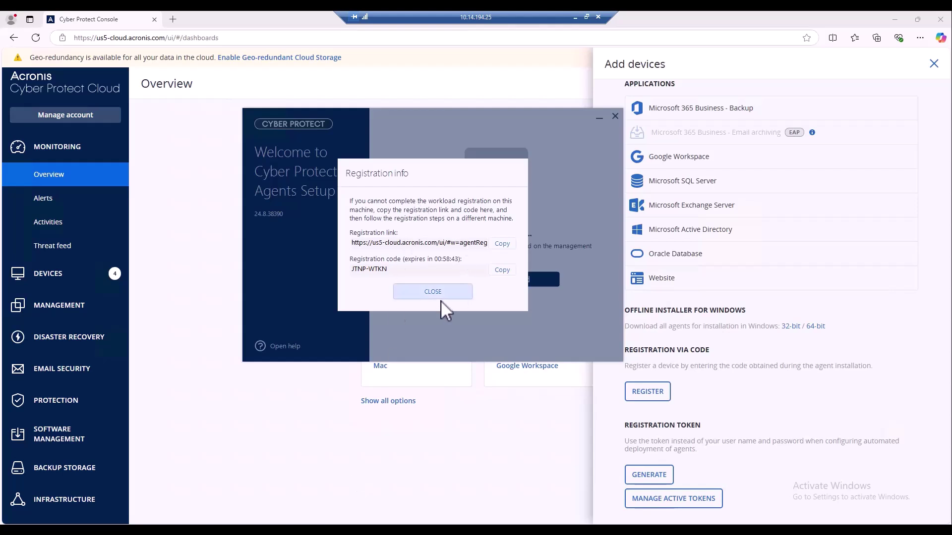
left_click(441, 300)
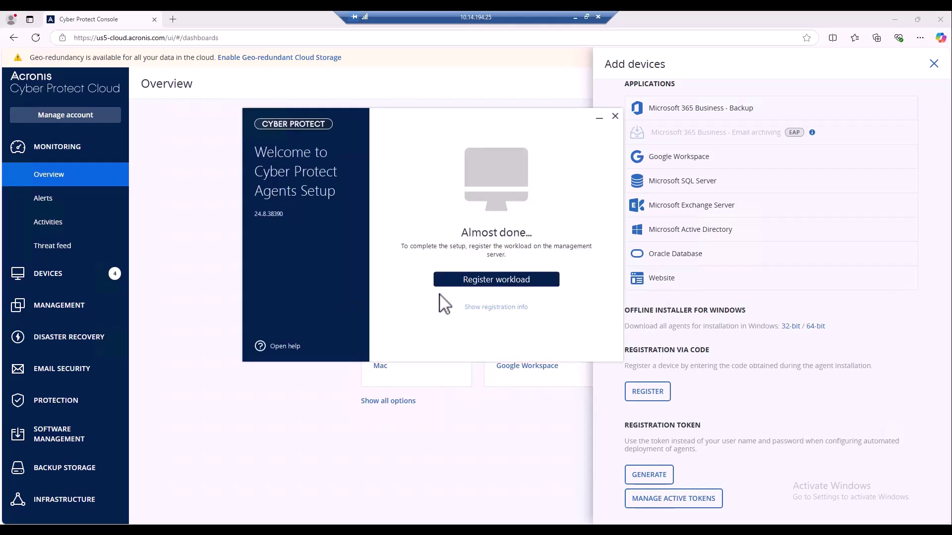
Start registering from setup, choose the customer account, and validate the registration code
left_click(498, 280)
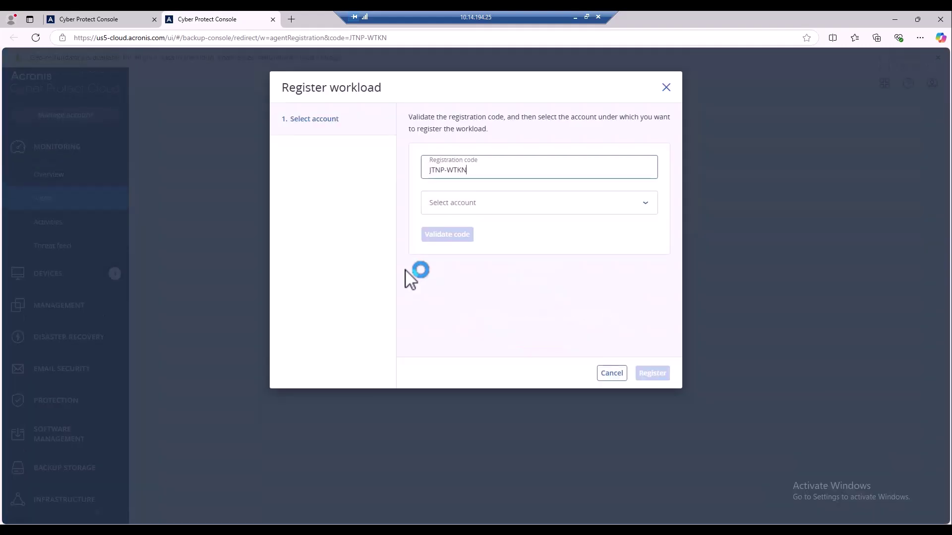
left_click(647, 203)
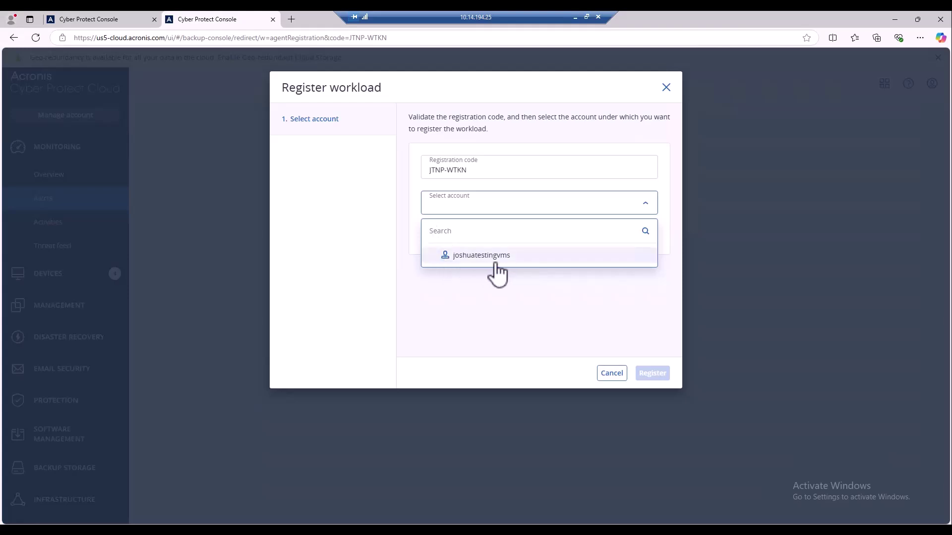
left_click(494, 261)
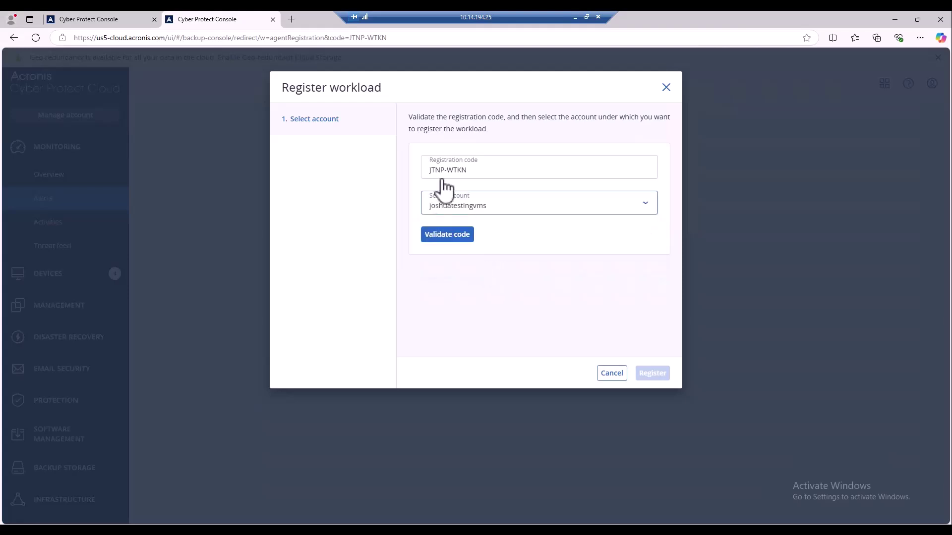
left_click(459, 245)
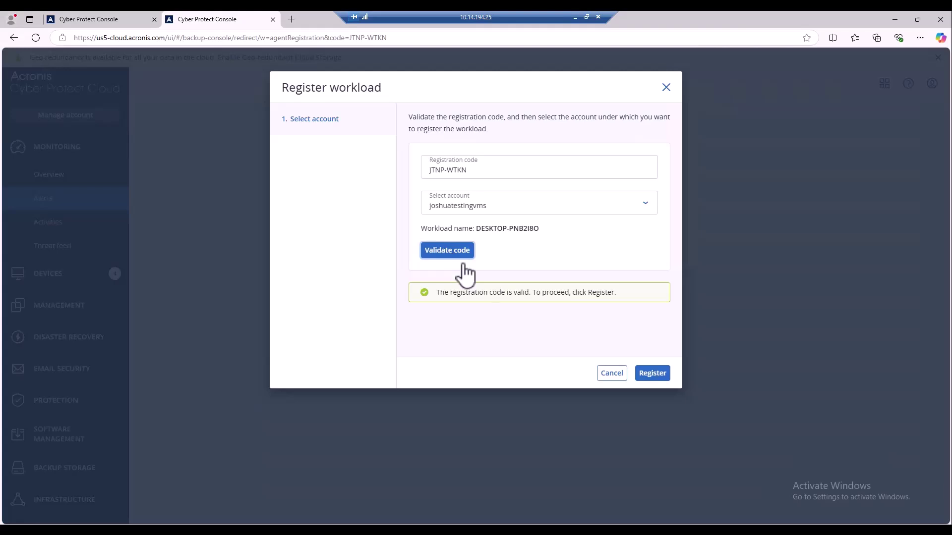
Register DESKTOP-PNB2I8O, confirm it under All devices versus Discovered devices, and close the extra tab
left_click(651, 374)
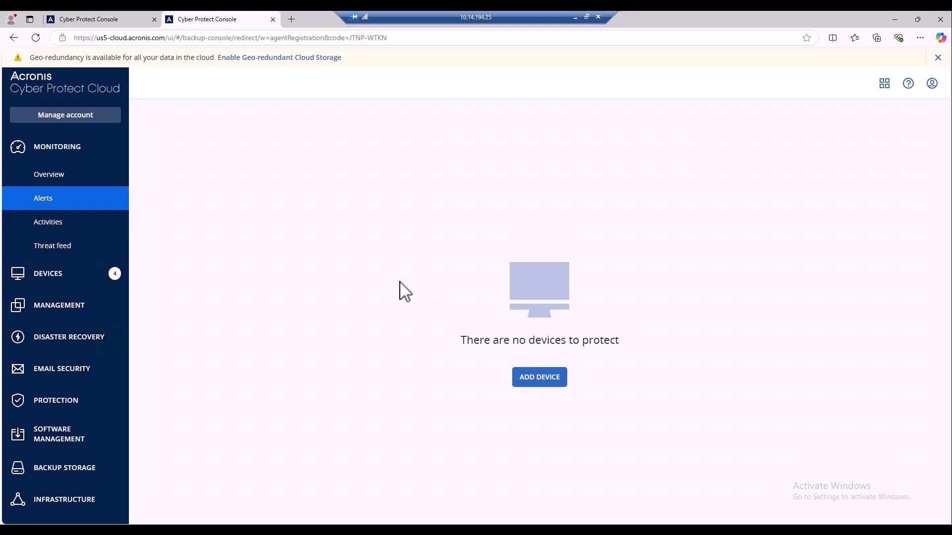
left_click(56, 278)
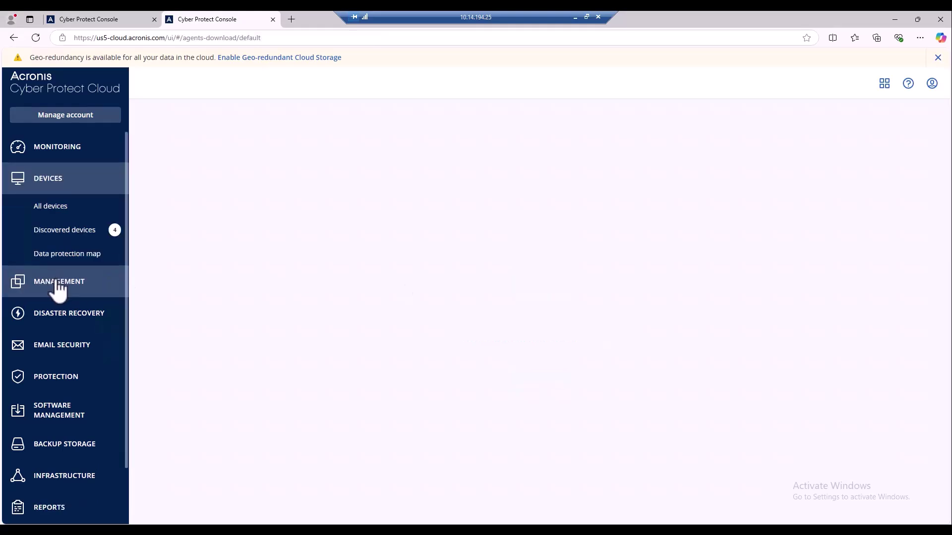
left_click(59, 232)
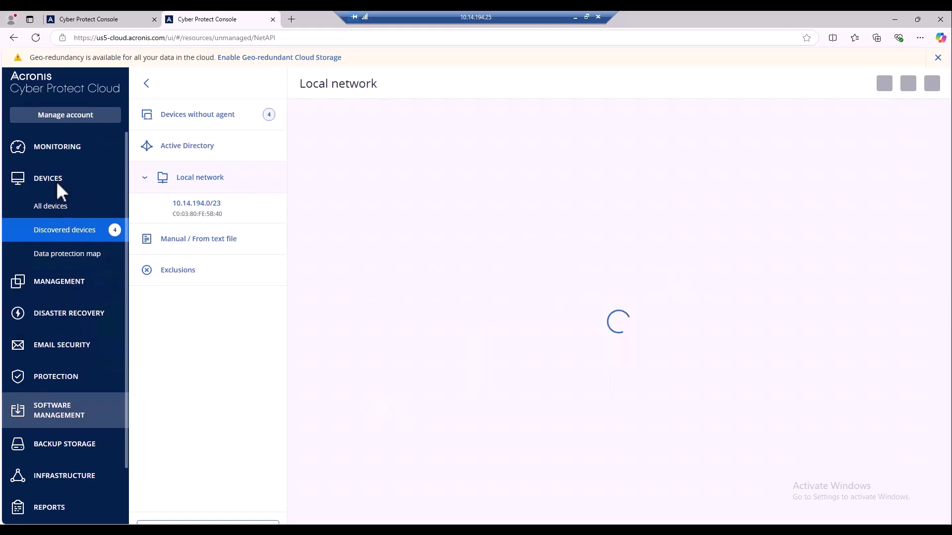
left_click(55, 215)
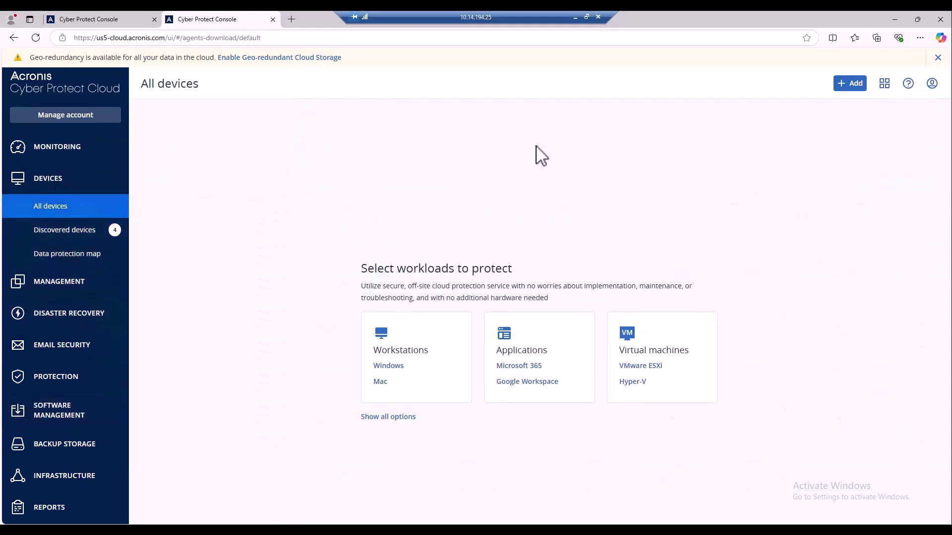
left_click(938, 58)
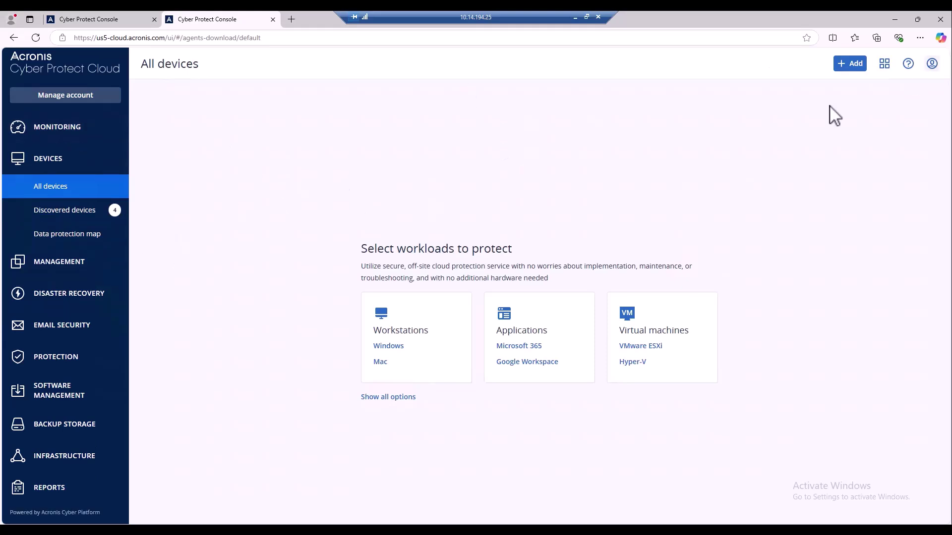
left_click(64, 211)
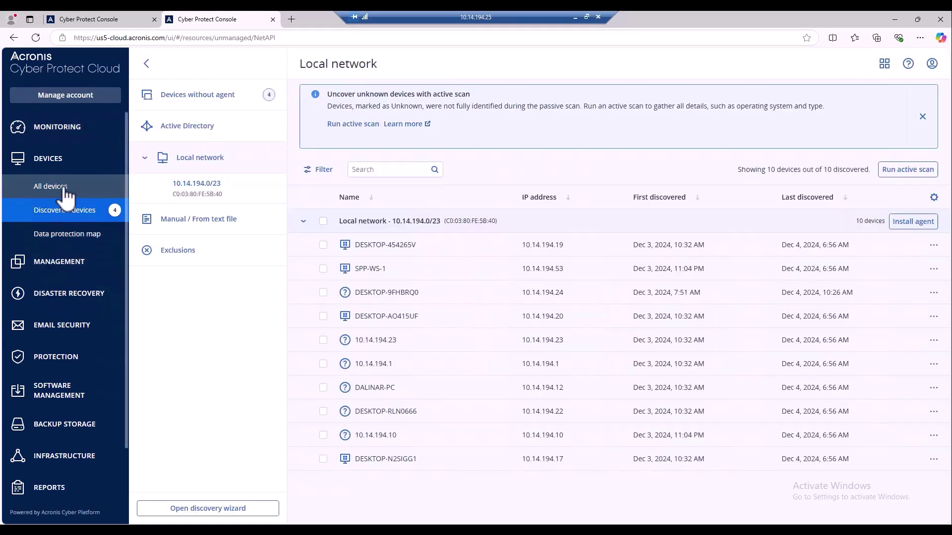
left_click(63, 191)
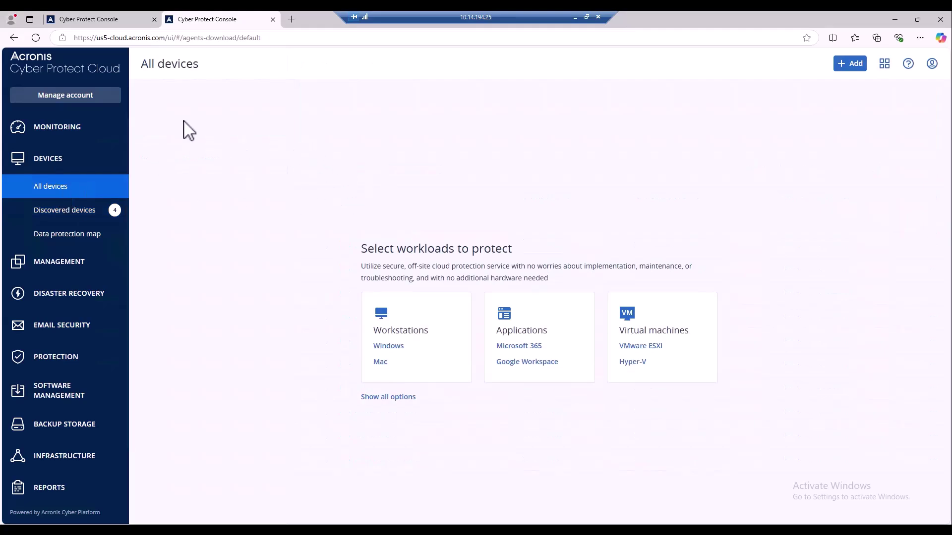
left_click(154, 20)
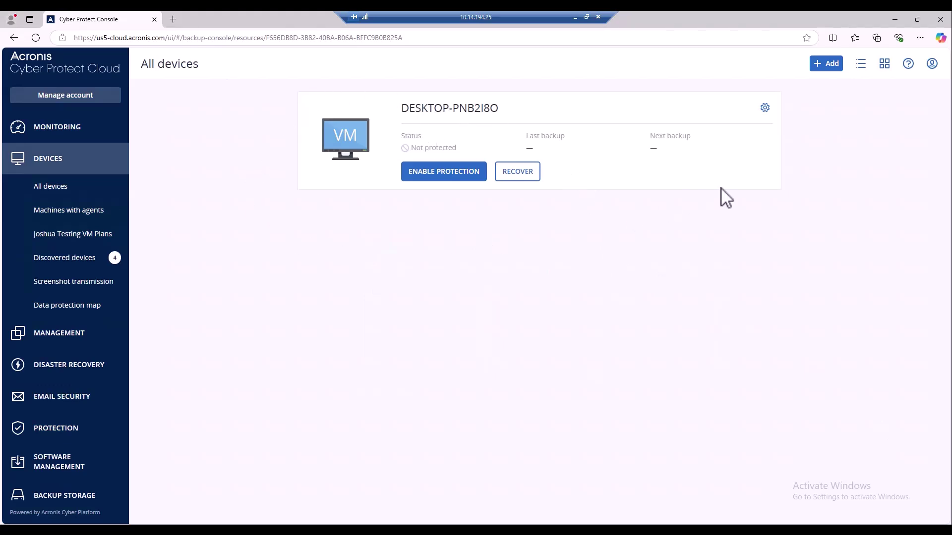
Select DESKTOP-PNB2I8O in list view and review its 8 built-in protection plans
left_click(861, 65)
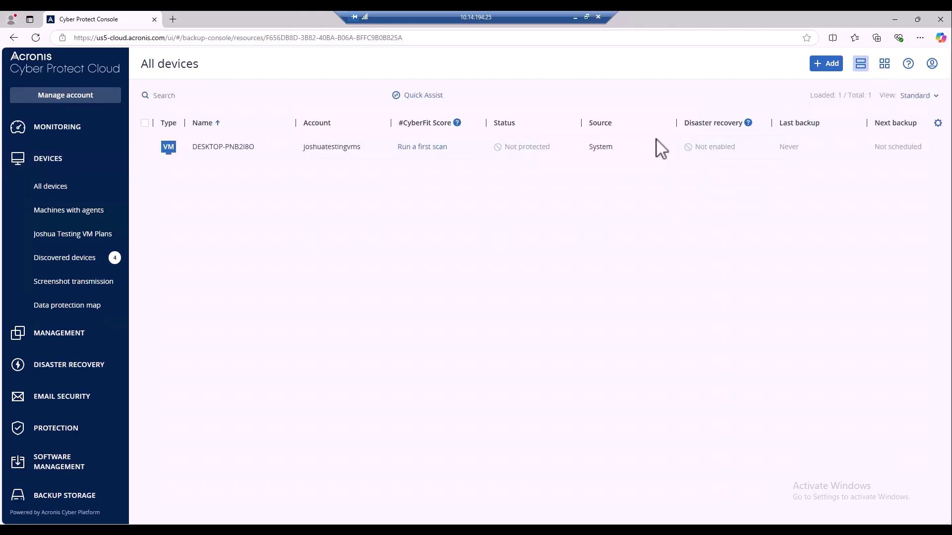
left_click(546, 153)
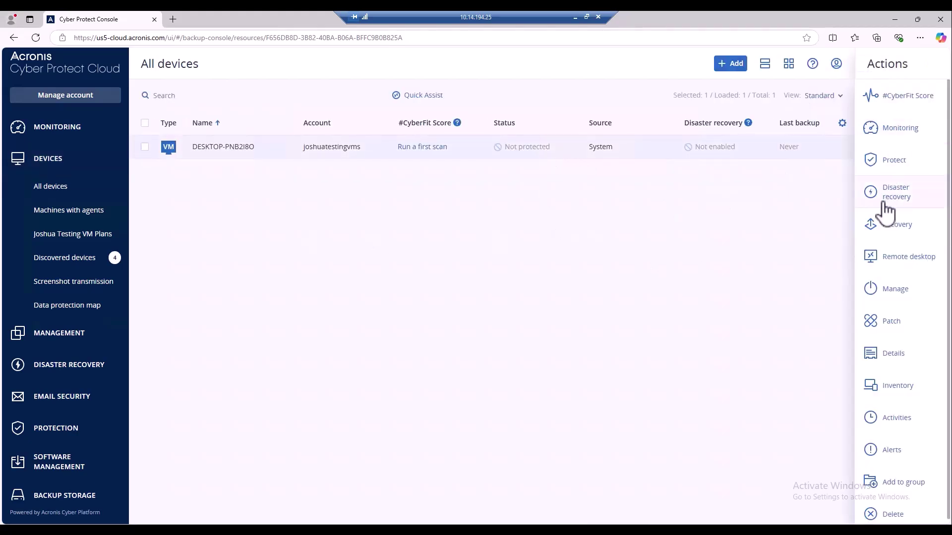
left_click(888, 169)
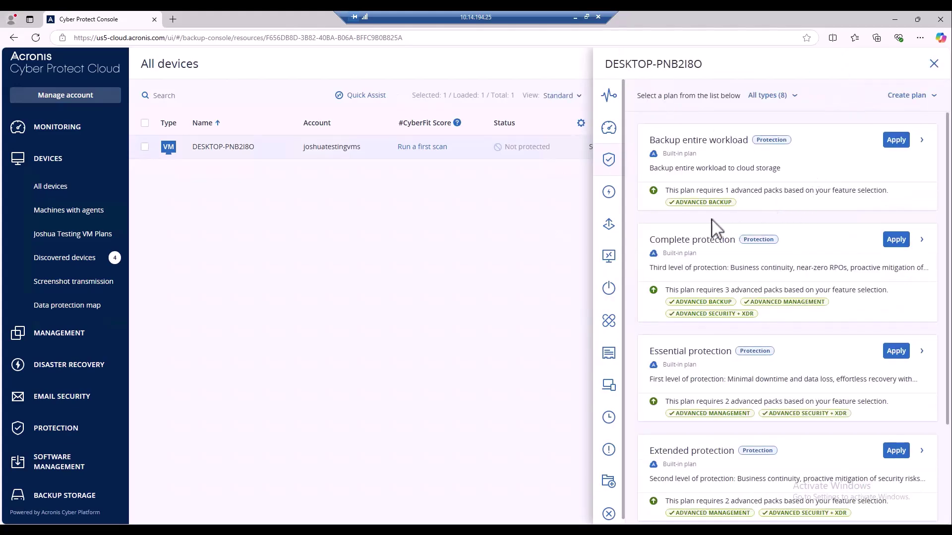
scroll(786, 287, "down", 1)
scroll(785, 293, "up", 1)
scroll(786, 295, "down", 4)
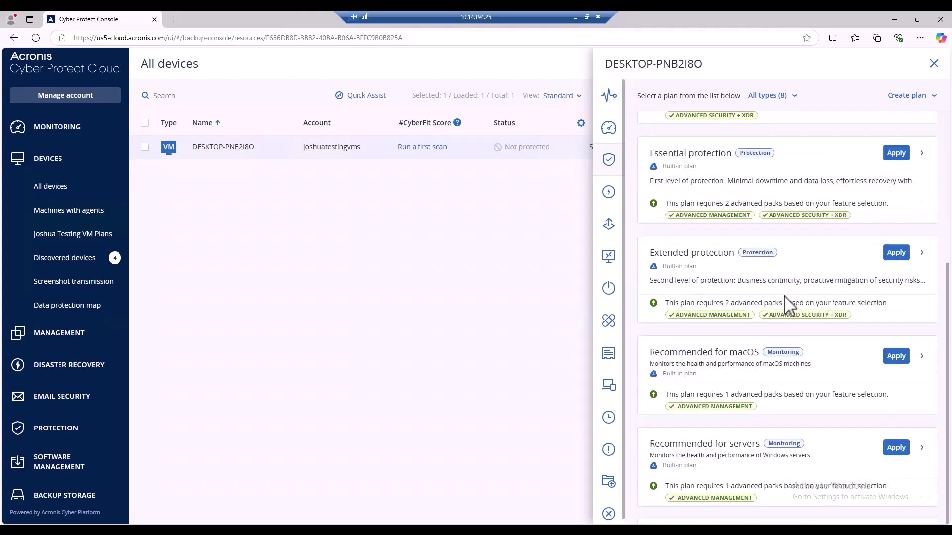
scroll(788, 305, "down", 3)
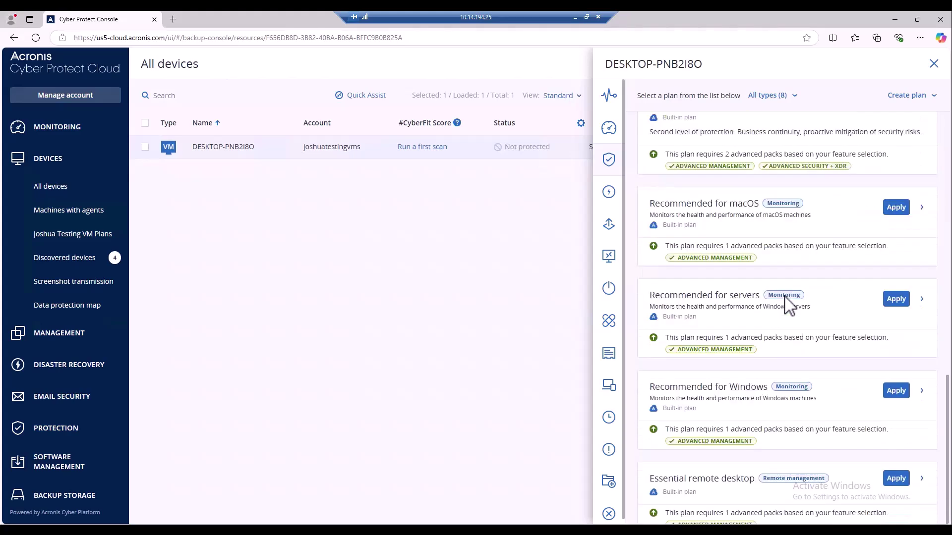
scroll(786, 298, "down", 1)
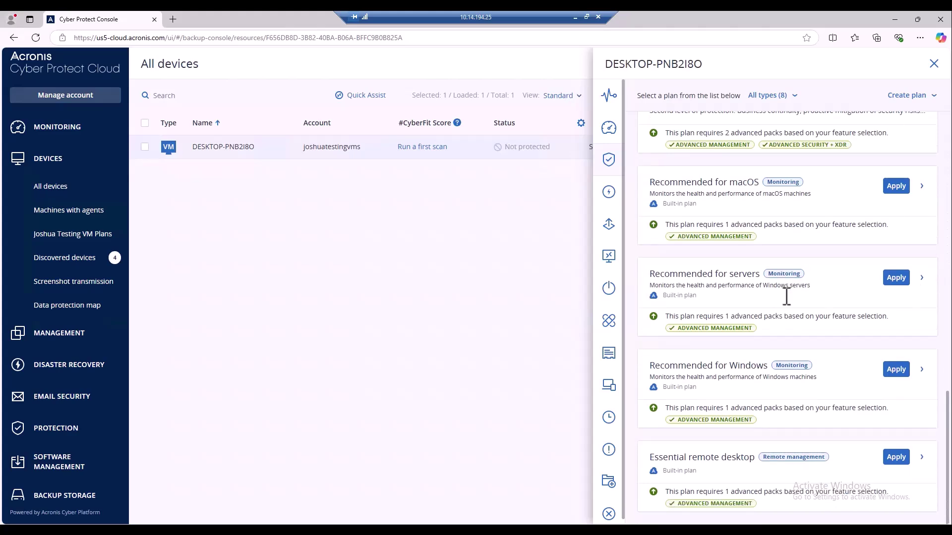
scroll(787, 298, "up", 8)
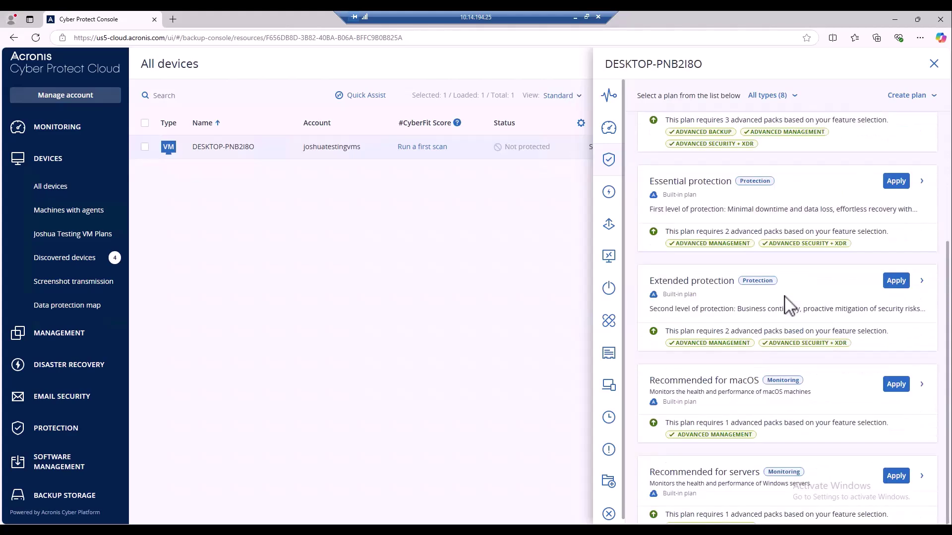
left_click(919, 101)
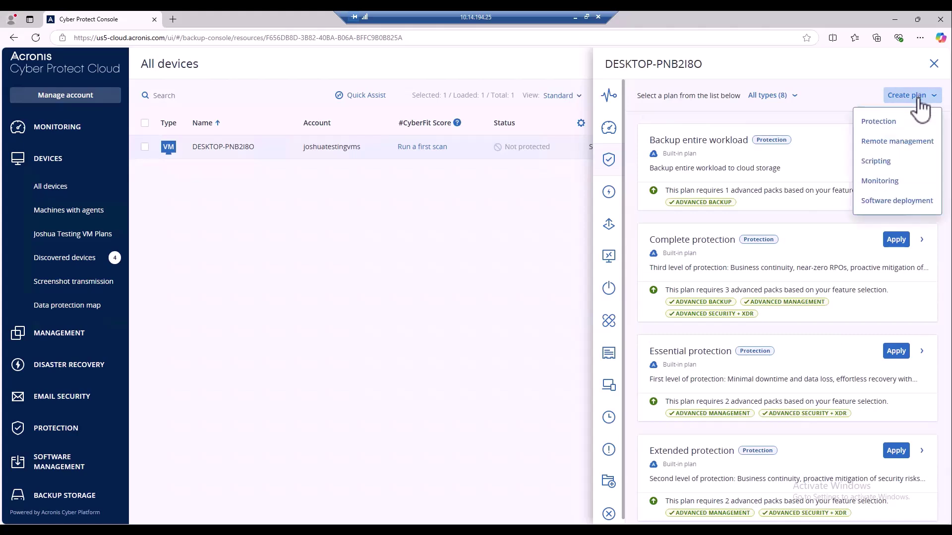
left_click(891, 123)
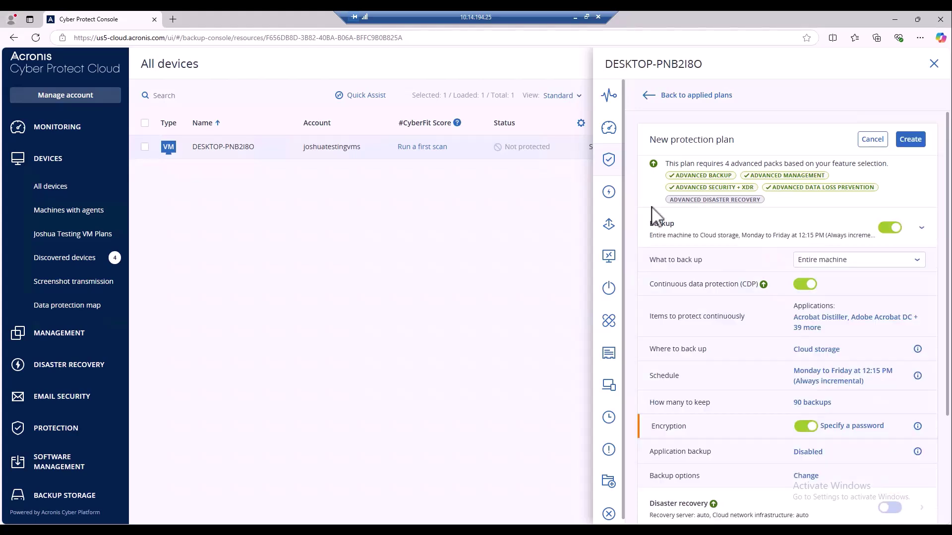
left_click(644, 98)
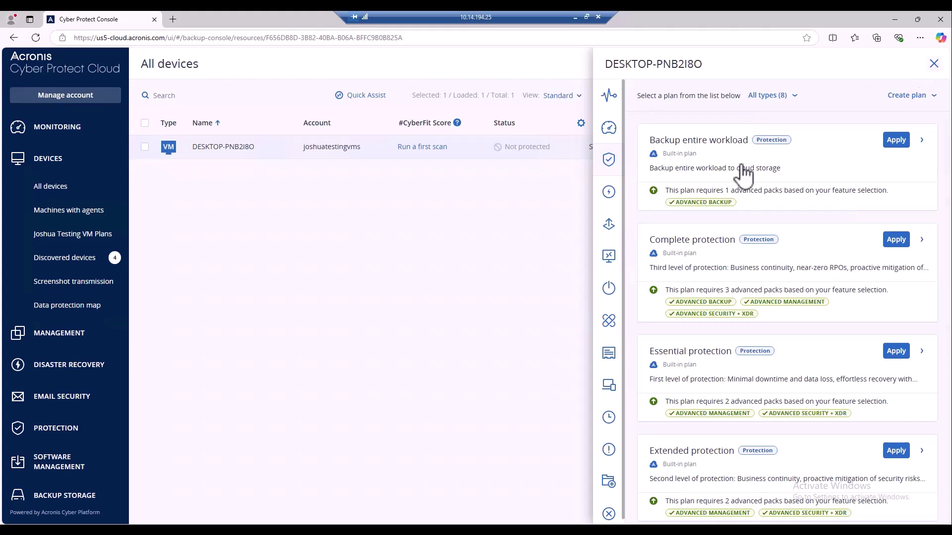
key("Escape")
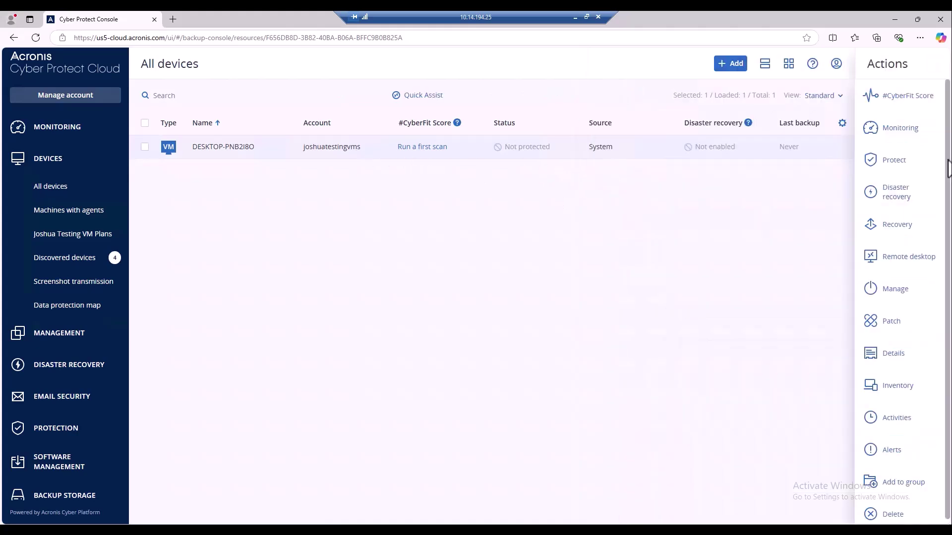
left_click(893, 162)
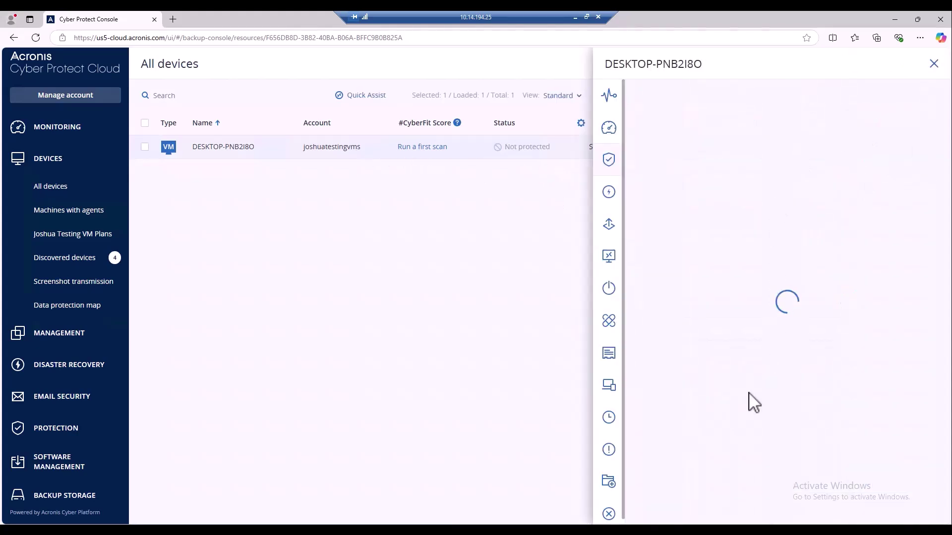